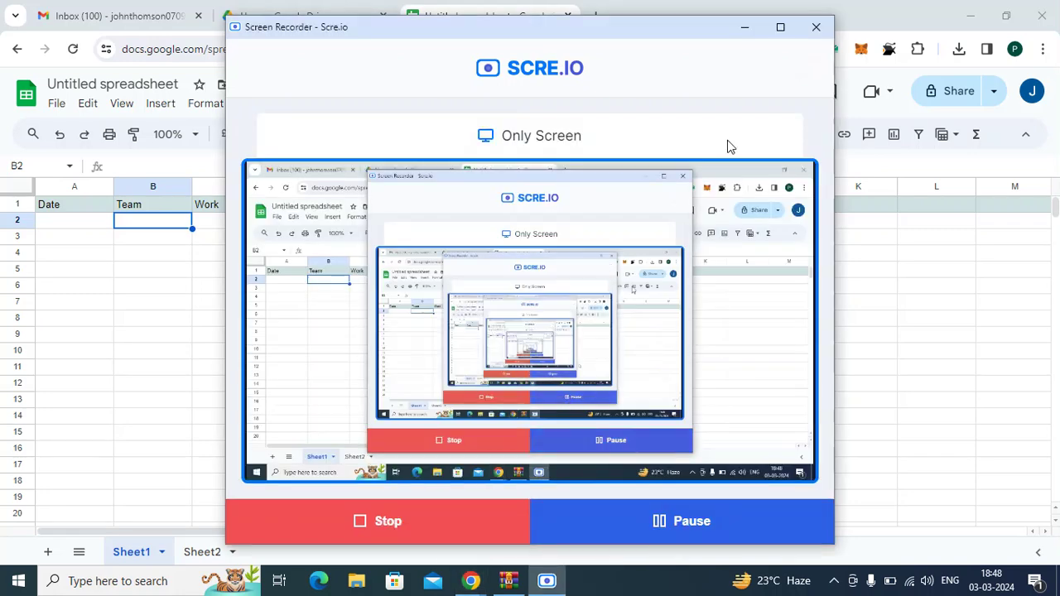
# Select the Team column range B1:B1000 starting from the B1 heading, then return to the top
pyautogui.click(743, 29)
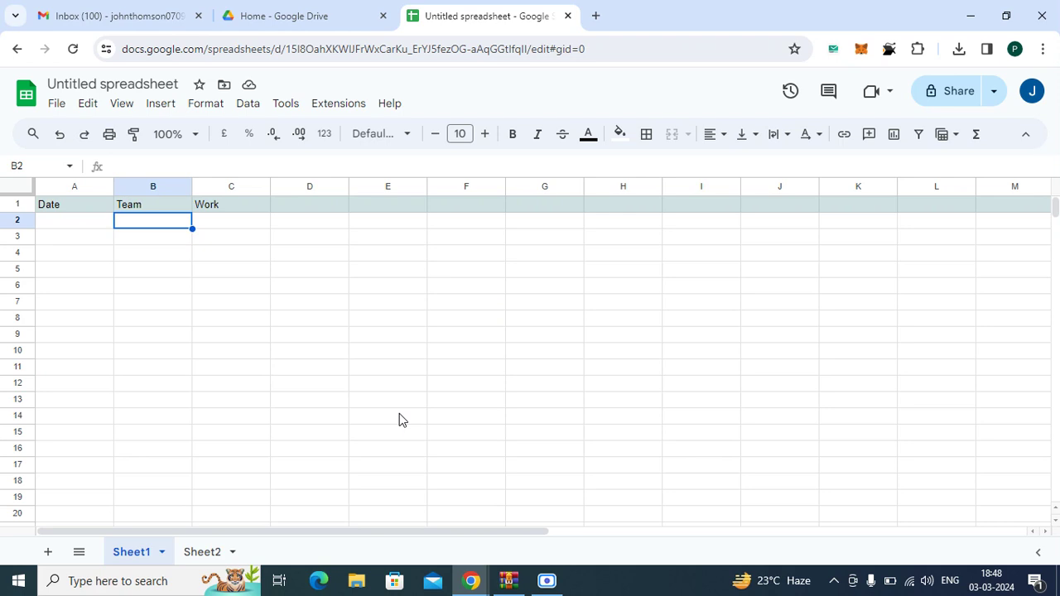
pyautogui.click(162, 207)
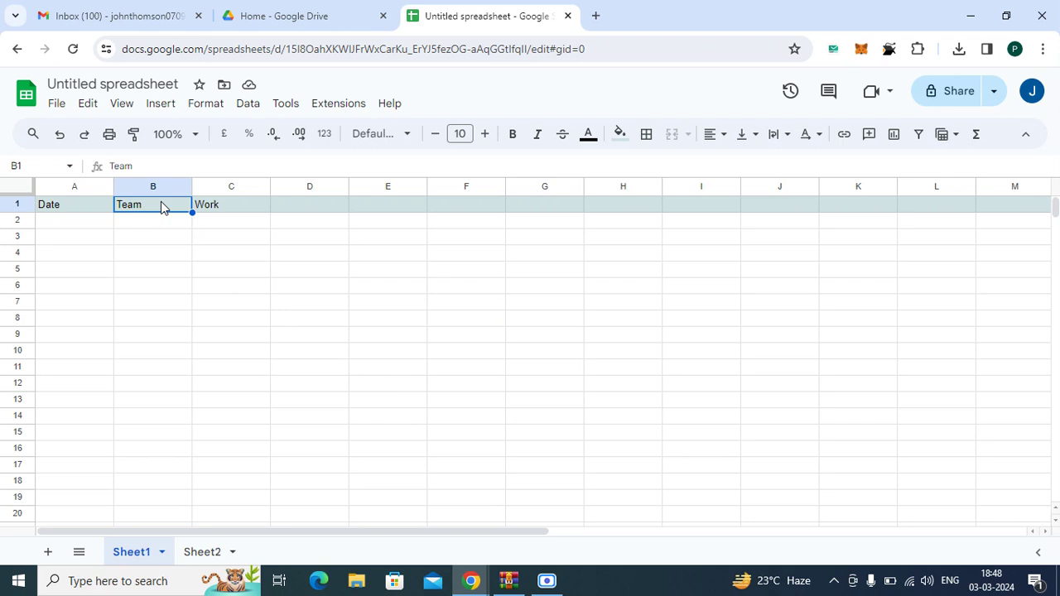
pyautogui.hotkey('ctrl', 'shift', 'Down')
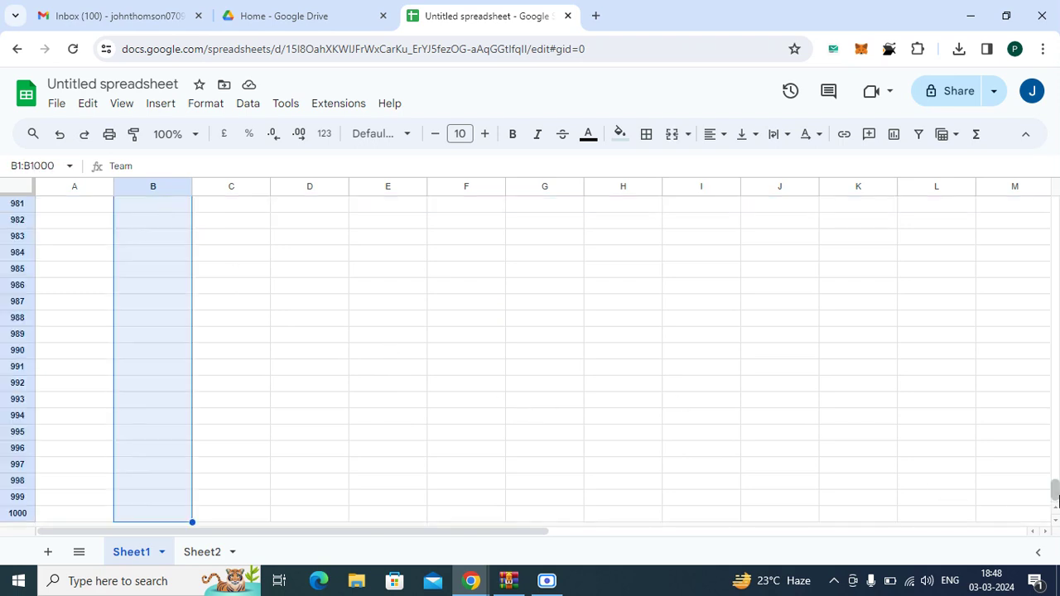
pyautogui.moveTo(1056, 495); pyautogui.dragTo(1042, 205)
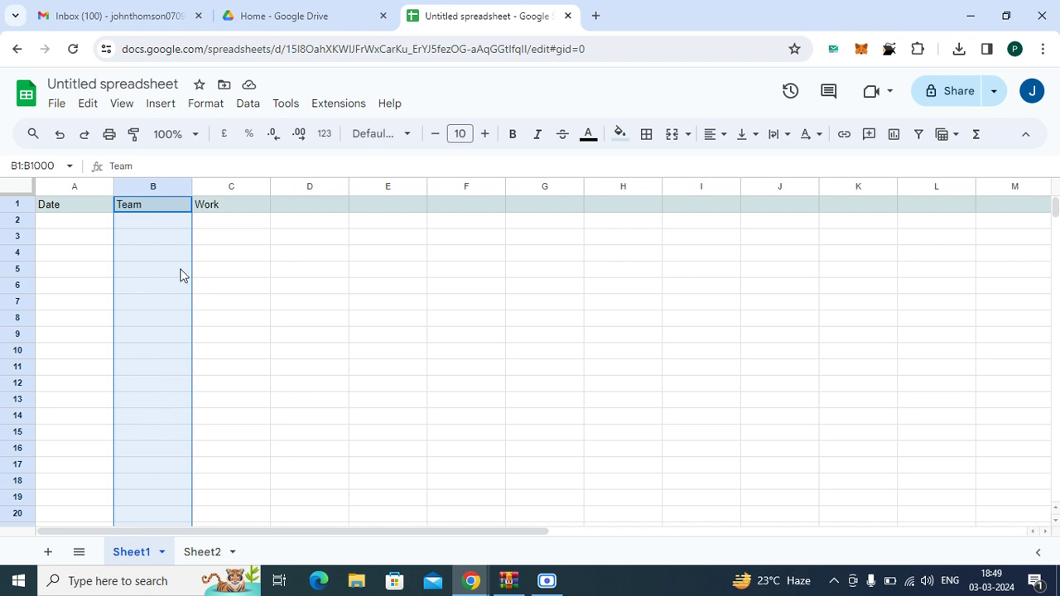
# Add a Drop-down (from a range) validation rule on B1:B1000 and bring up its range picker
pyautogui.click(248, 105)
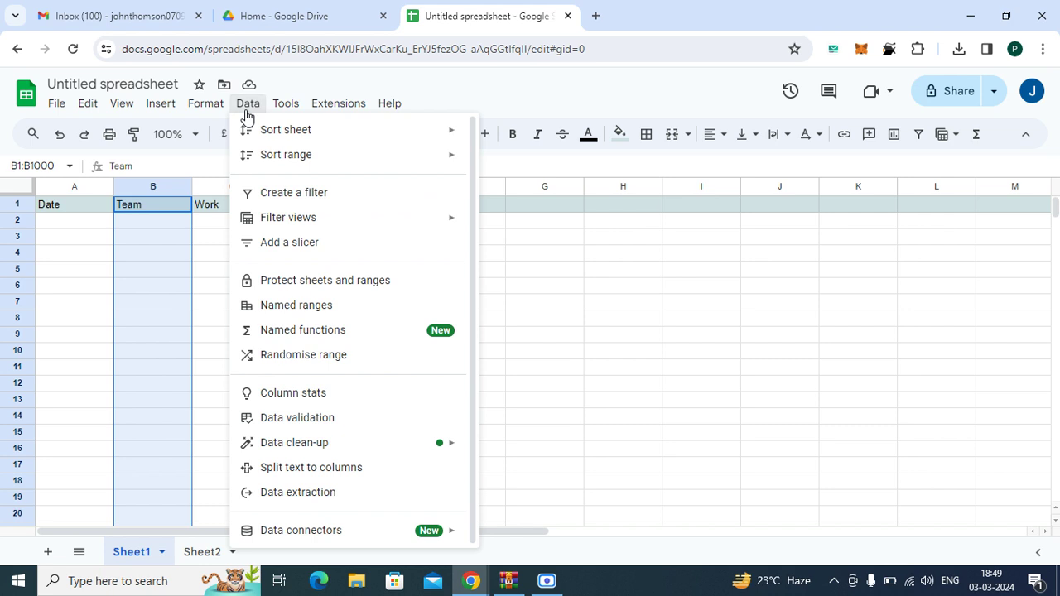
pyautogui.click(301, 422)
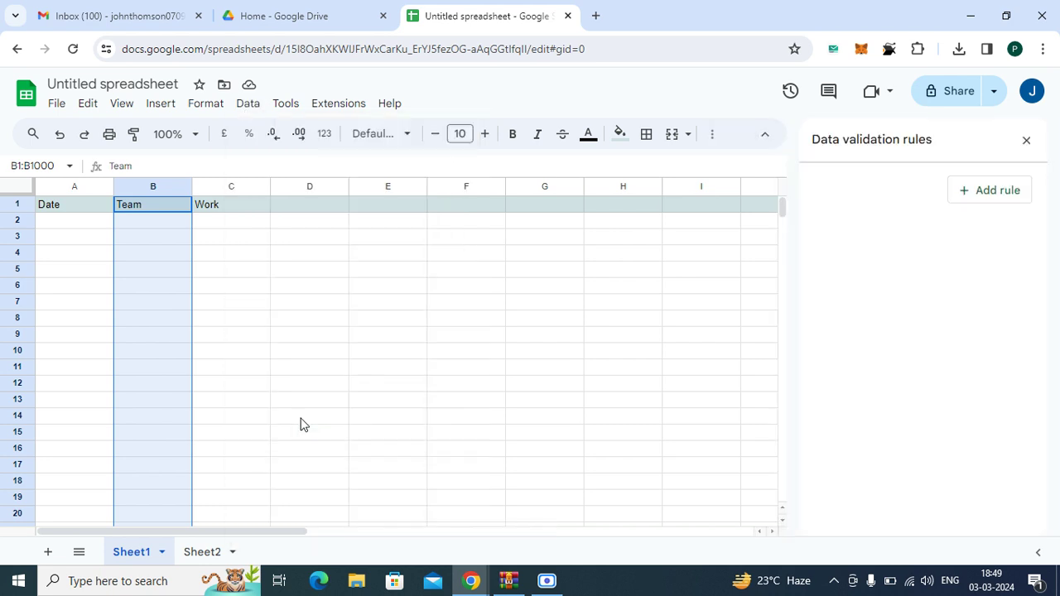
pyautogui.click(965, 203)
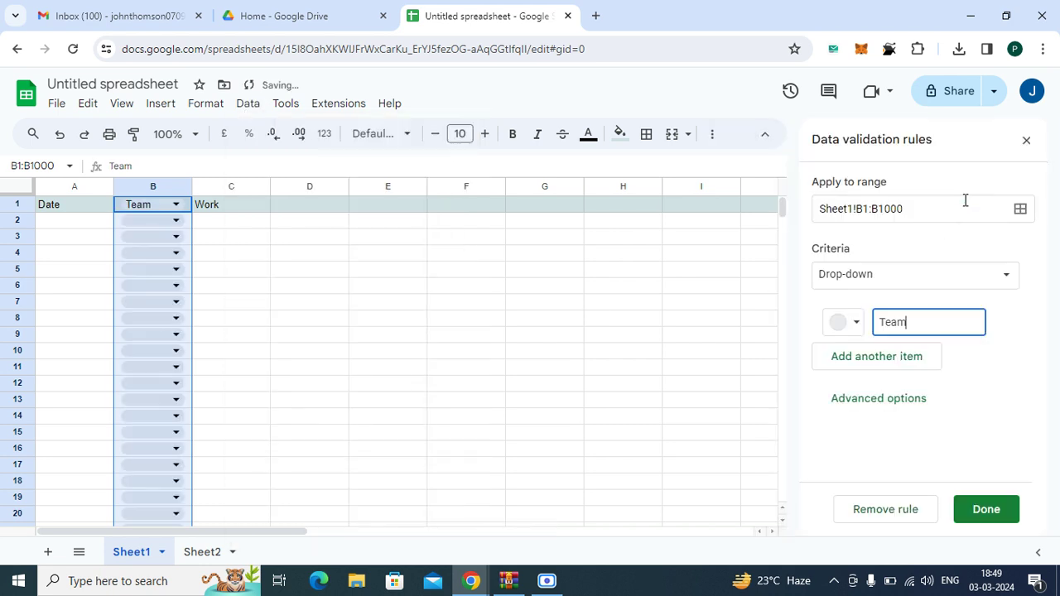
pyautogui.click(971, 284)
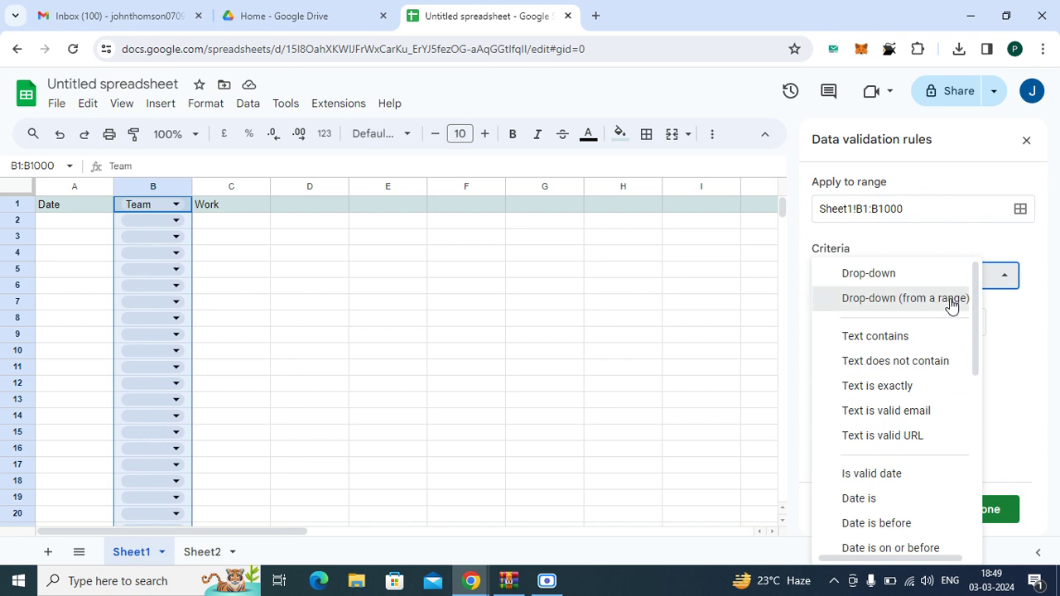
pyautogui.click(950, 304)
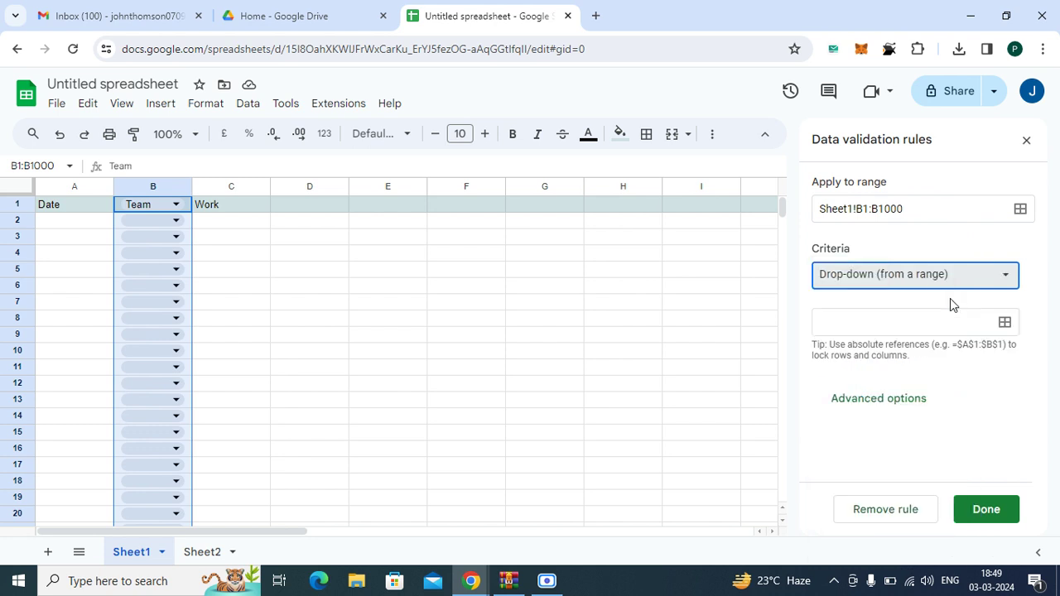
pyautogui.click(1005, 327)
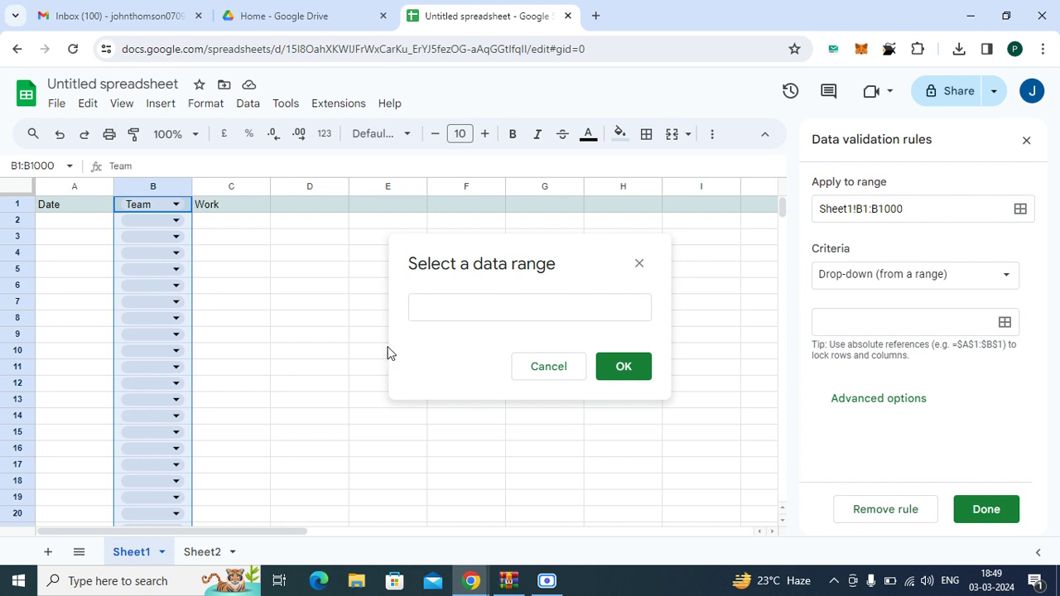
# Set Sheet2!B2:B4 as the Team drop-down's source range and save the rule
pyautogui.click(202, 552)
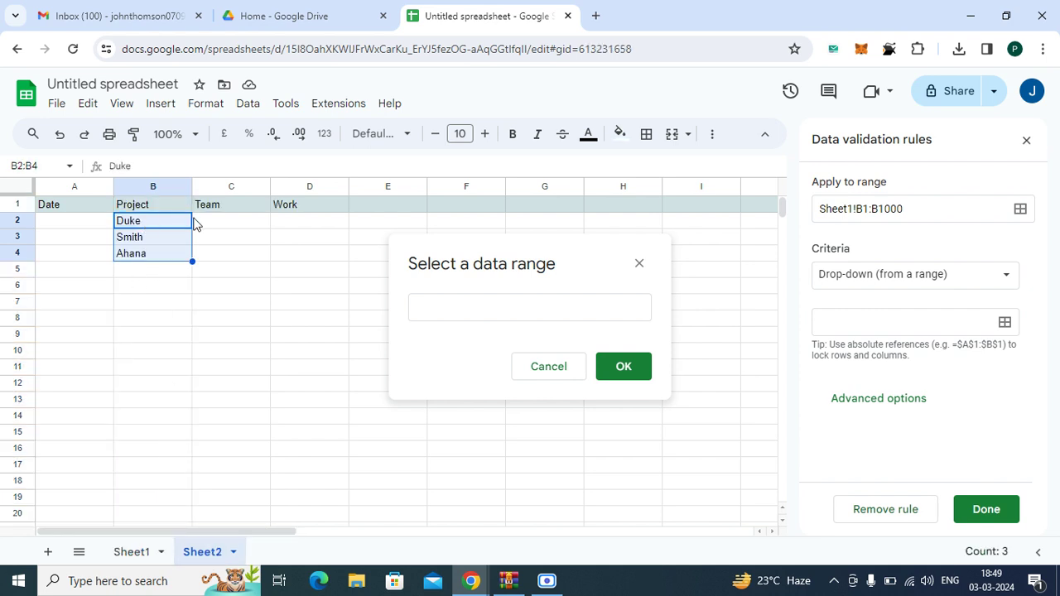
pyautogui.click(207, 225)
pyautogui.click(170, 228)
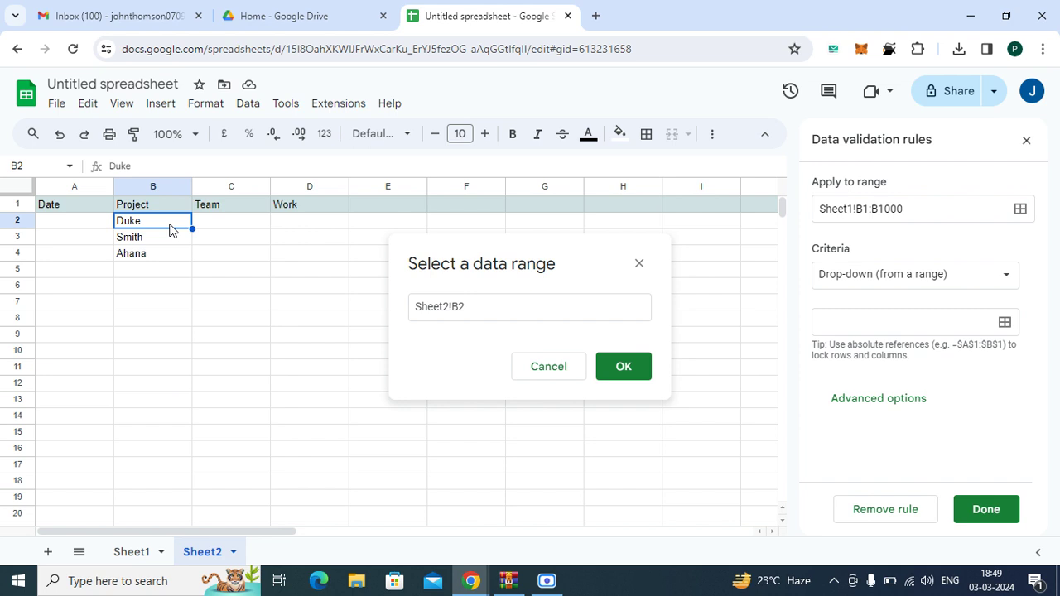
pyautogui.hotkey('shift', 'Down')
pyautogui.hotkey('shift', 'Down')
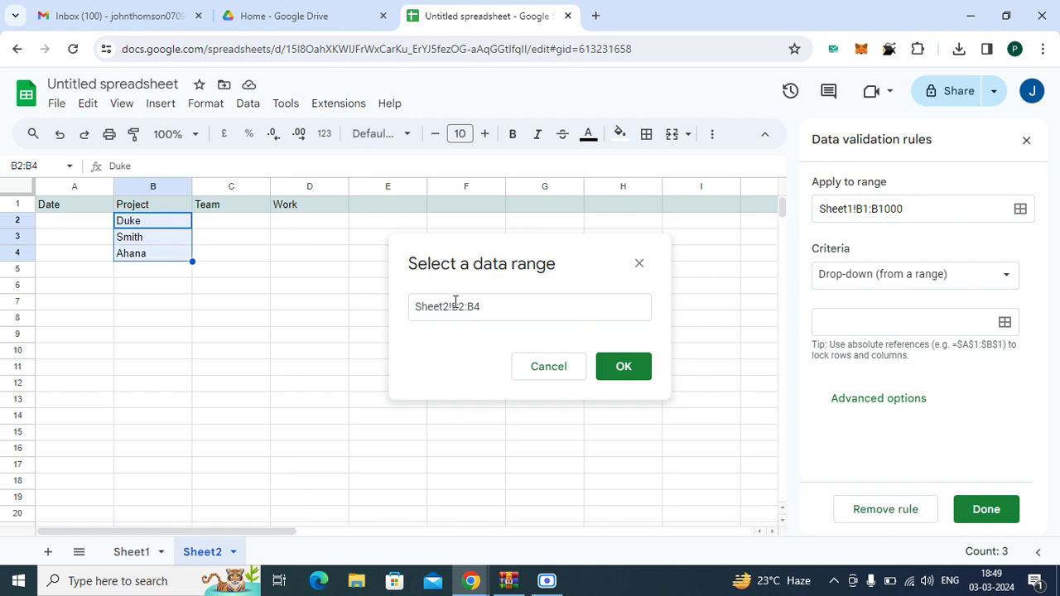
pyautogui.click(611, 372)
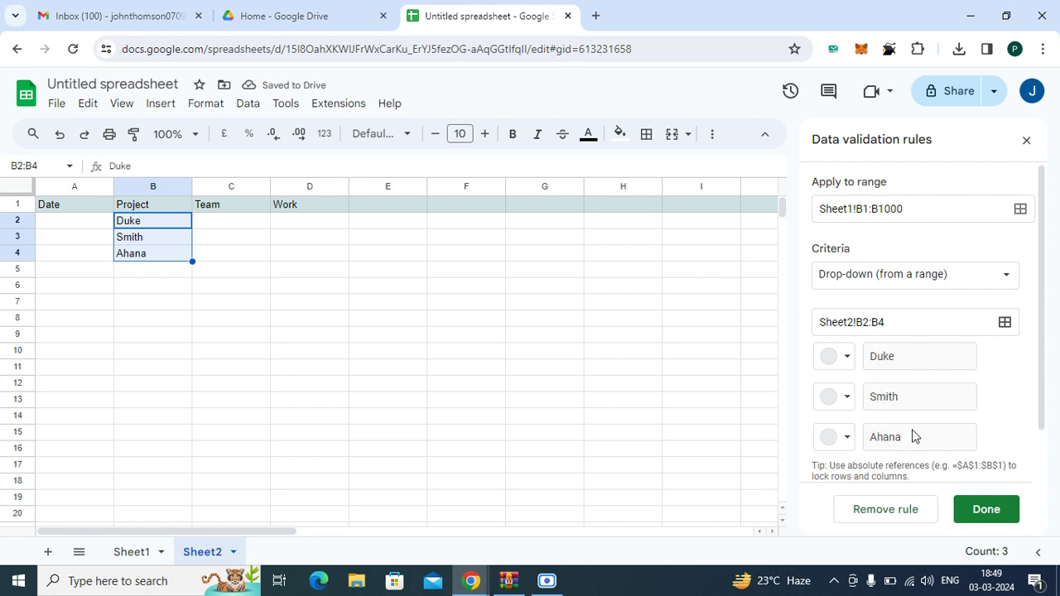
pyautogui.click(974, 506)
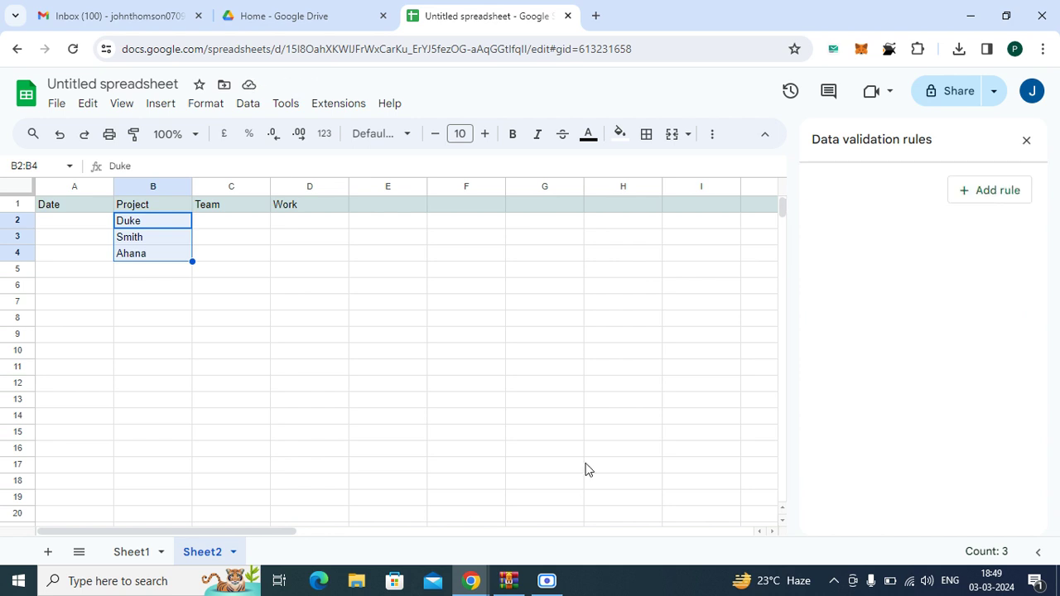
# On Sheet1, verify B1's drop-down lists the three Sheet2 names, then select the Work heading C1
pyautogui.click(149, 553)
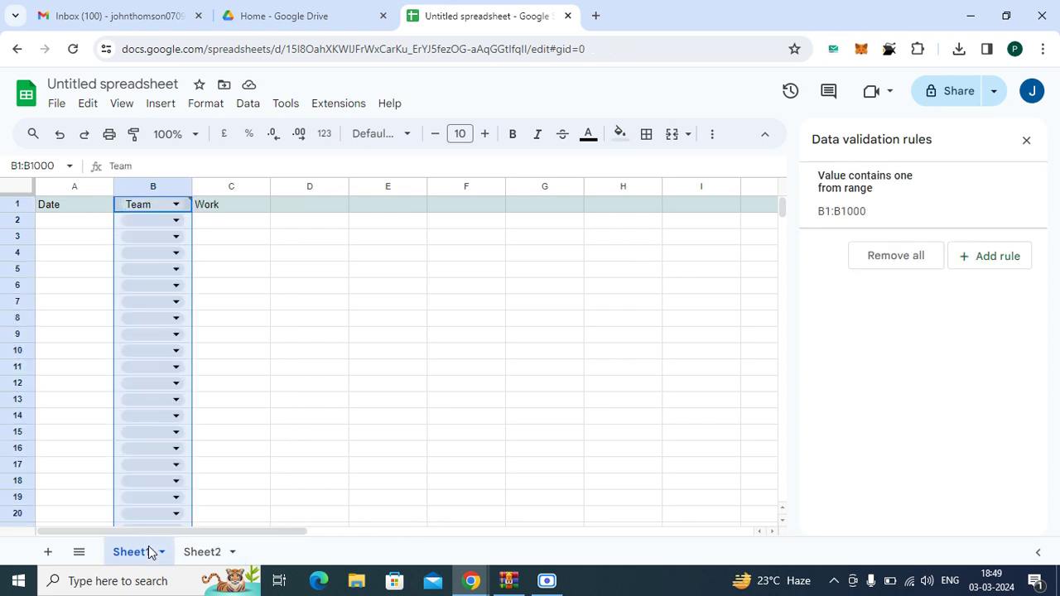
pyautogui.click(177, 208)
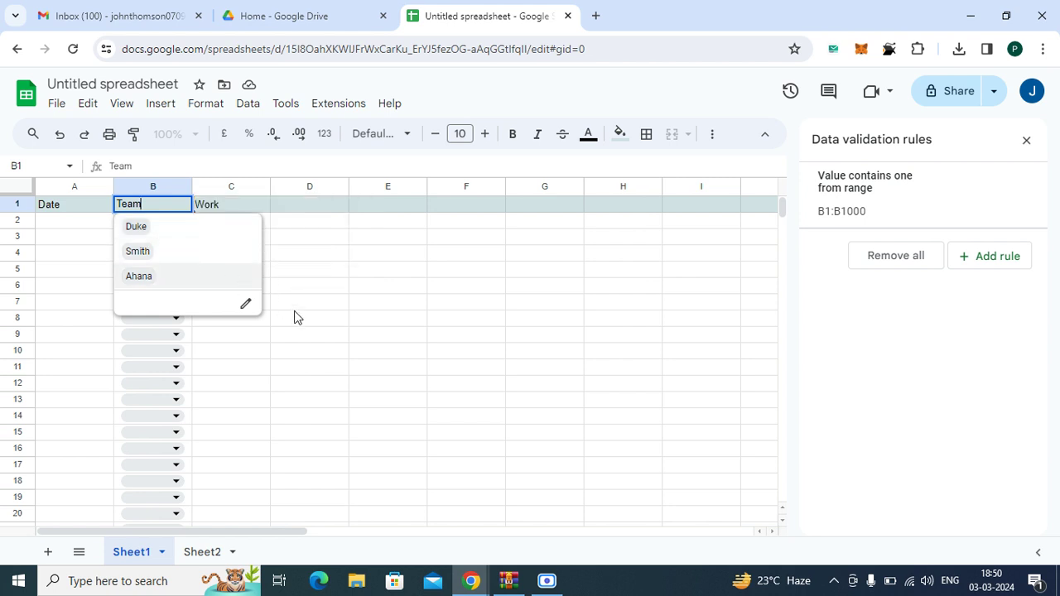
pyautogui.click(267, 325)
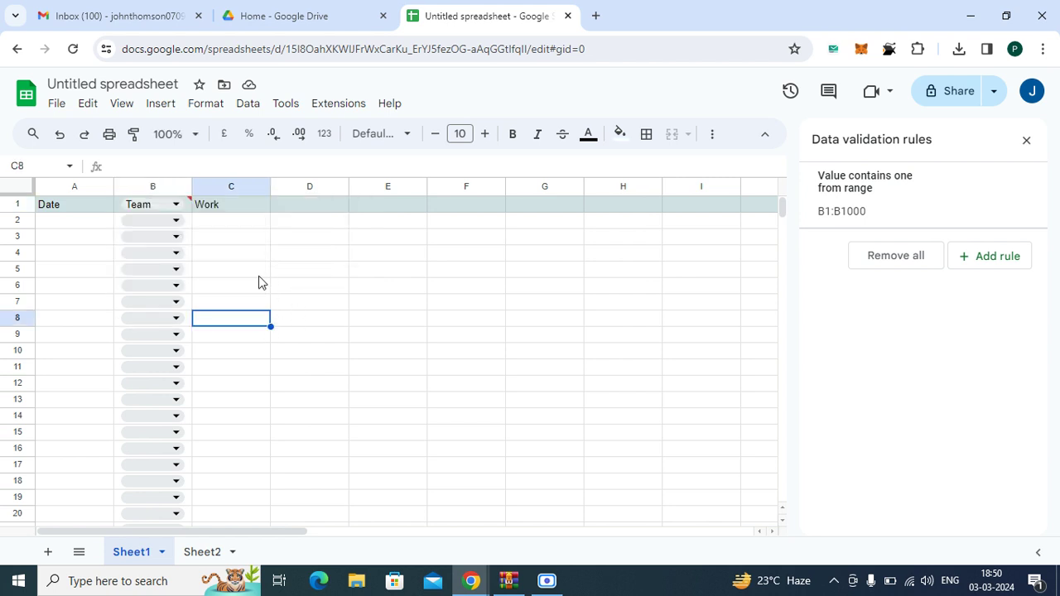
pyautogui.click(252, 210)
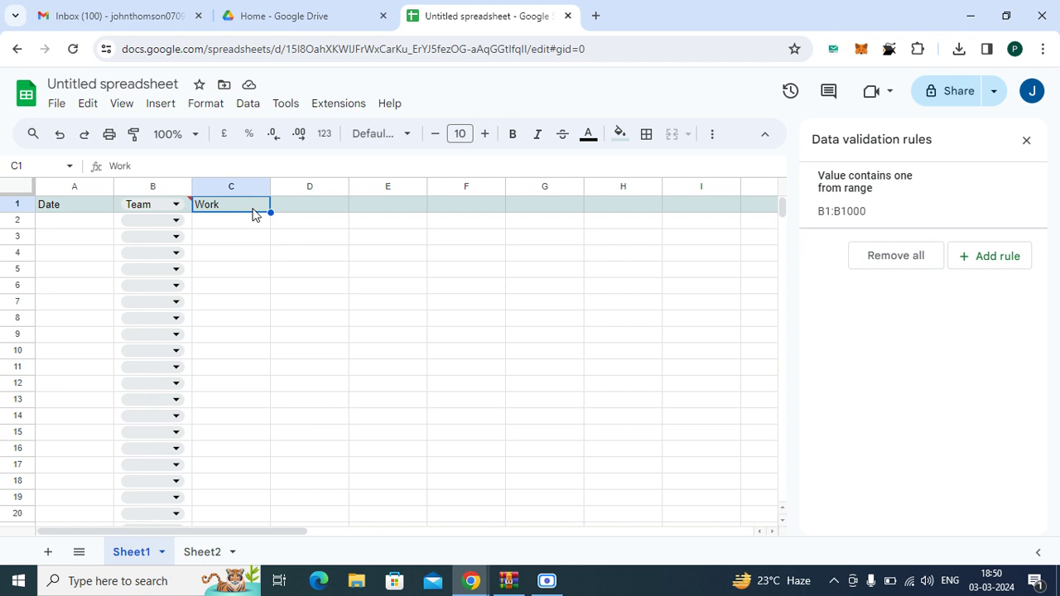
# Give column C a drop-down validation rule with the items Work and 1
pyautogui.click(245, 186)
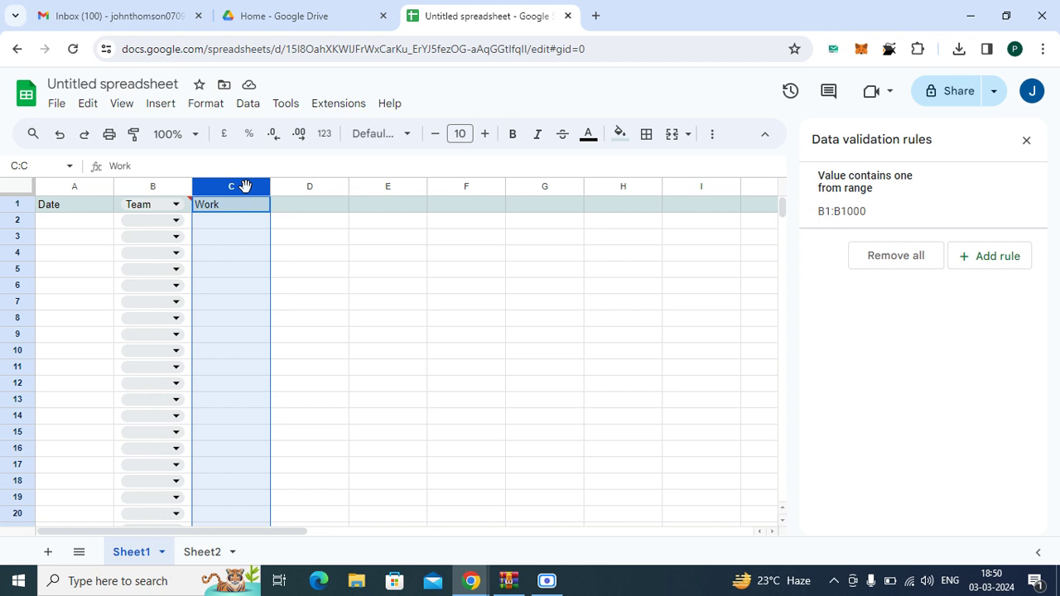
pyautogui.click(247, 105)
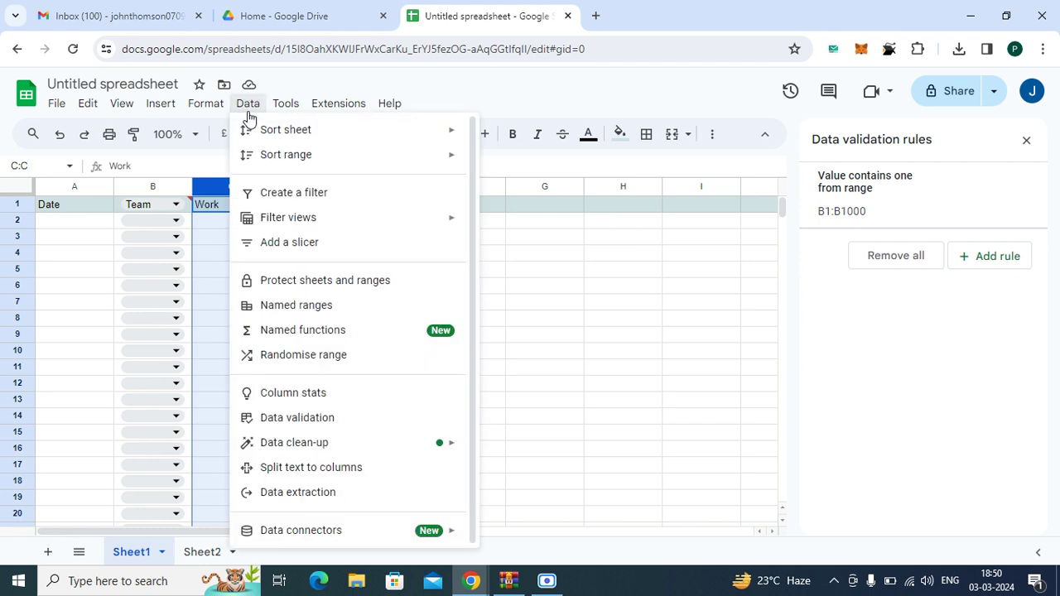
pyautogui.click(300, 417)
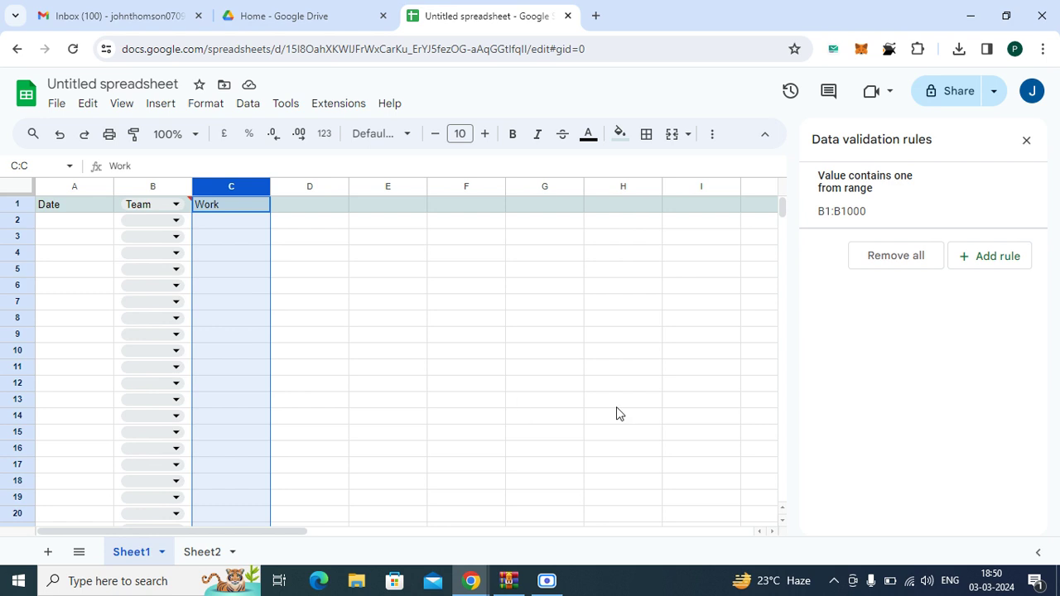
pyautogui.click(969, 263)
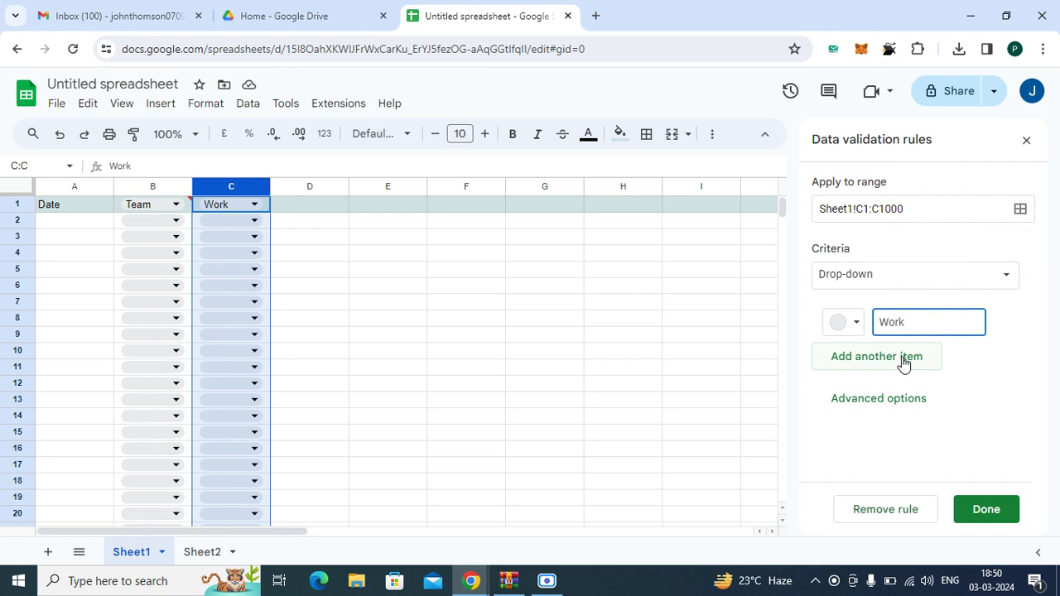
pyautogui.click(902, 359)
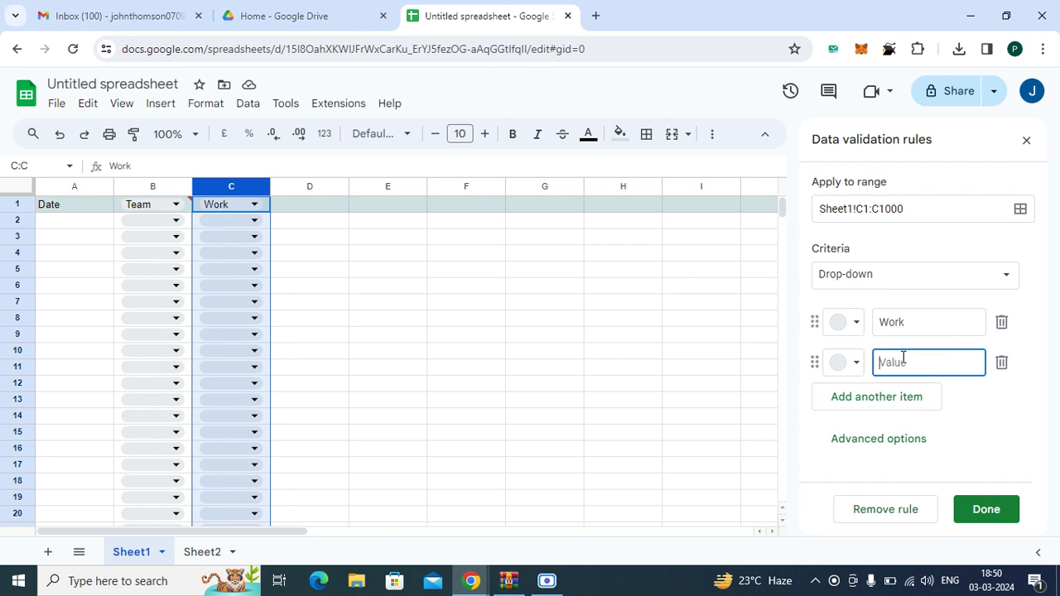
pyautogui.write('1')
pyautogui.click(990, 514)
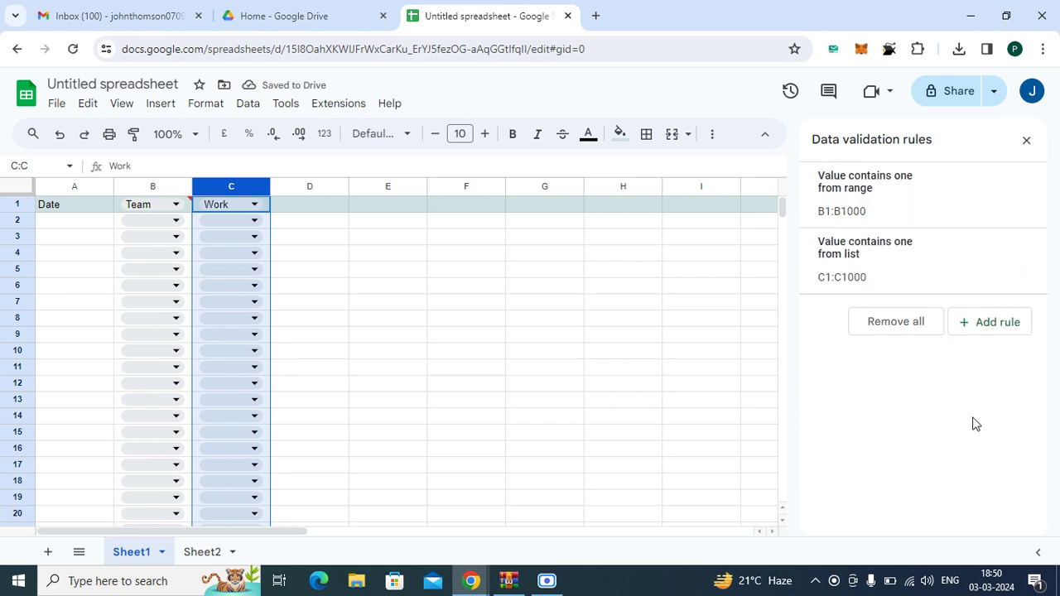
# Close the Data validation panel and verify C1's drop-down offers Work and 1
pyautogui.click(358, 246)
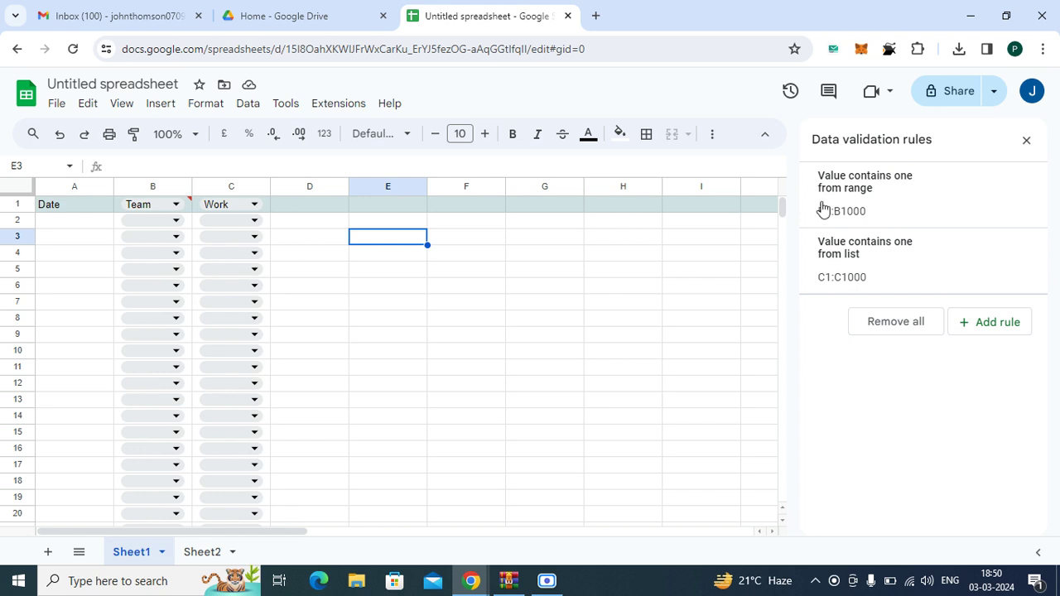
pyautogui.click(1026, 140)
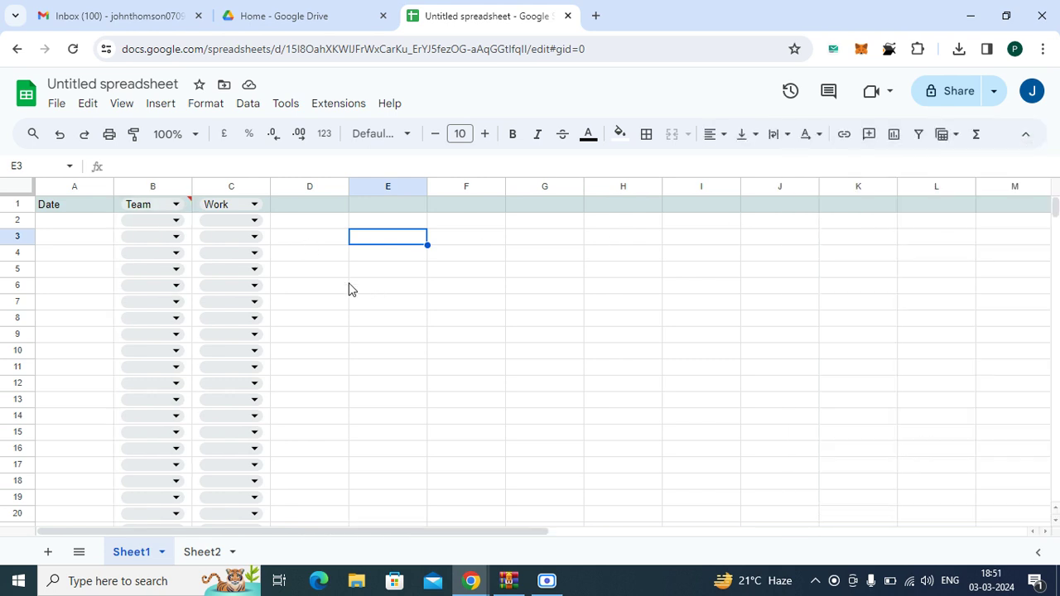
pyautogui.doubleClick(252, 203)
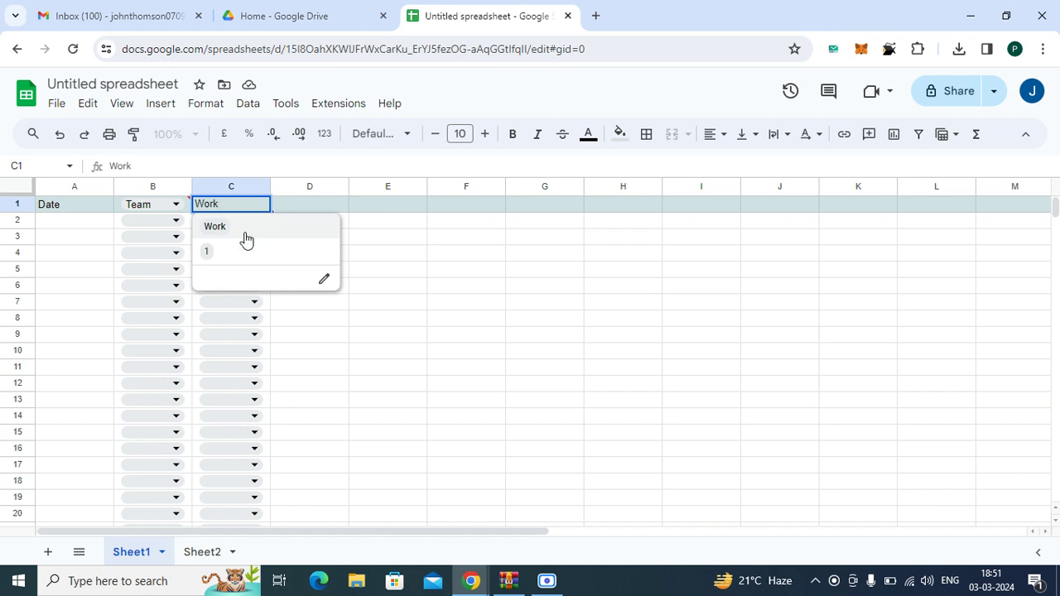
pyautogui.click(412, 239)
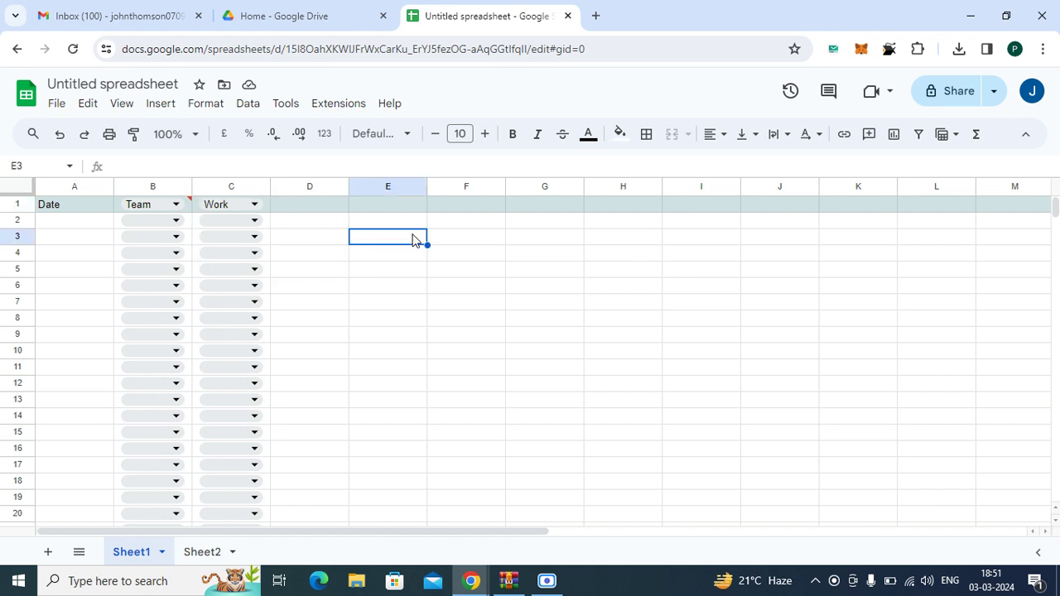